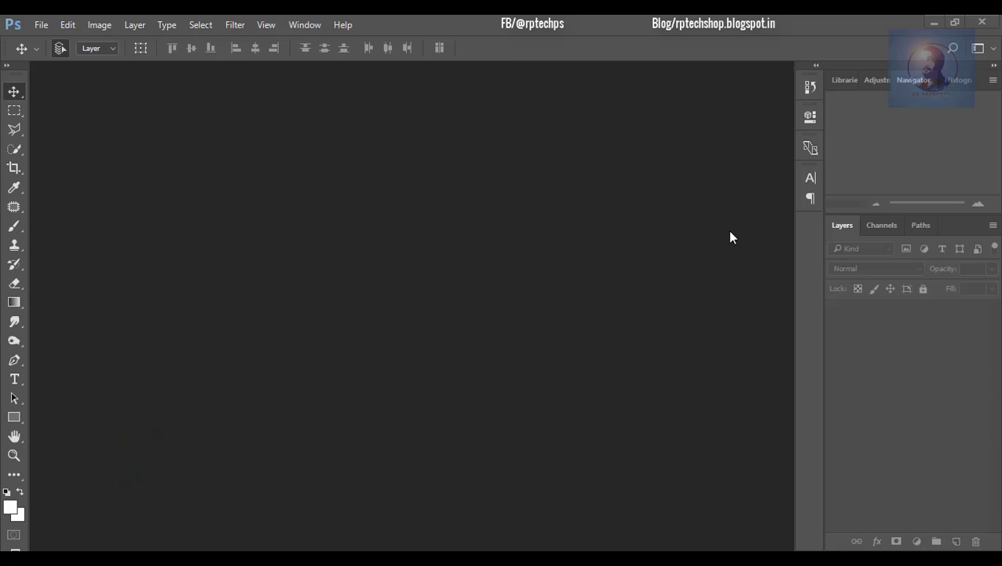
- Create a new 1366 × 768 pixel document, Untitled-1, with a red background
click(41, 23)
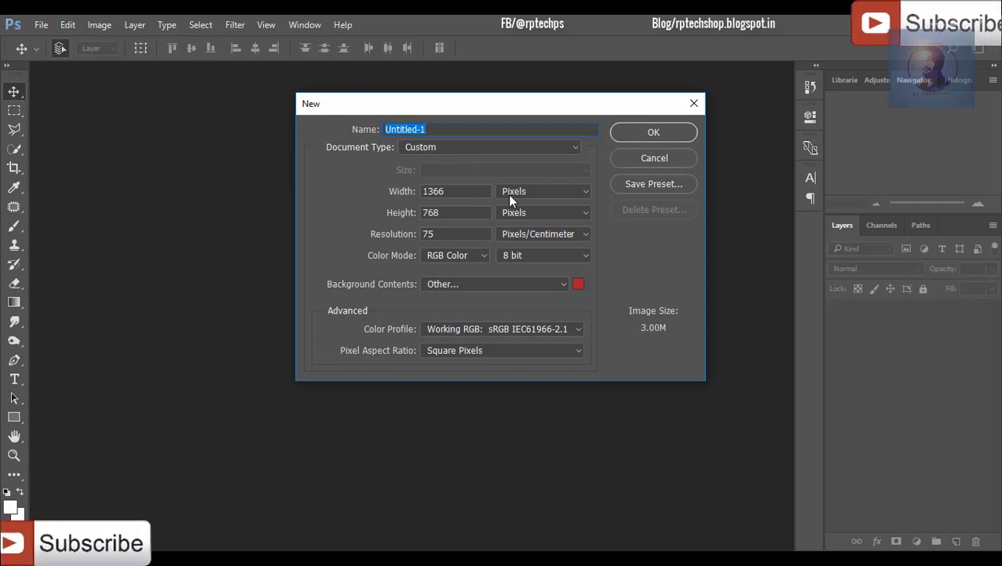
click(657, 134)
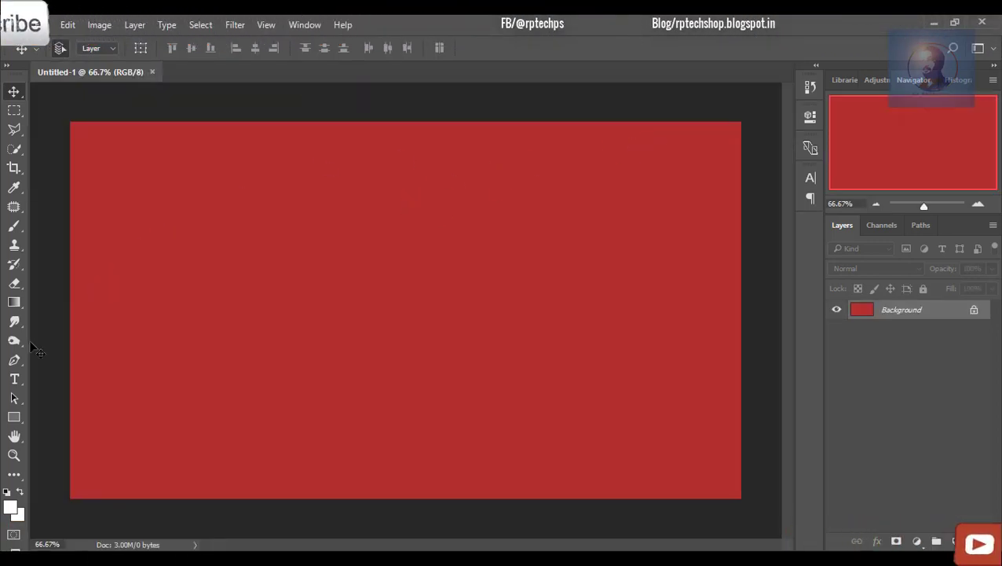
- Type the first line 'महाराष्ट्र प्रतिष्ठा' in white 72 pt Adobe Devanagari near the canvas's upper left
click(14, 380)
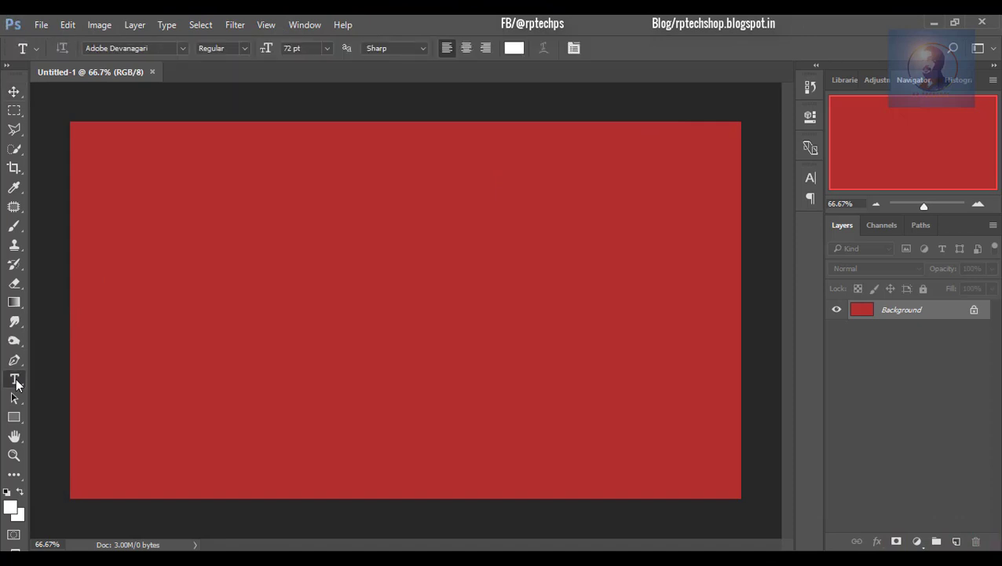
click(207, 222)
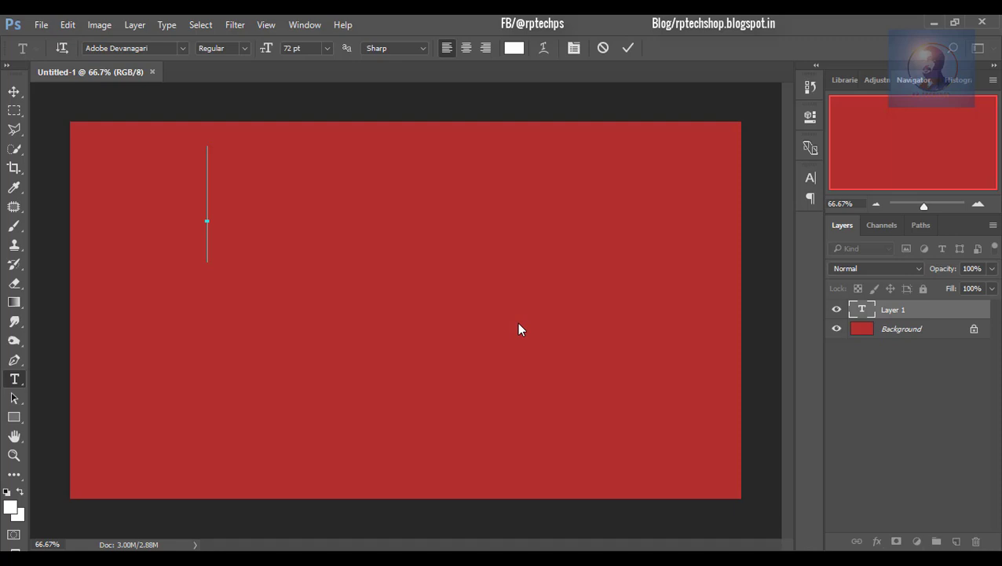
text(मह)
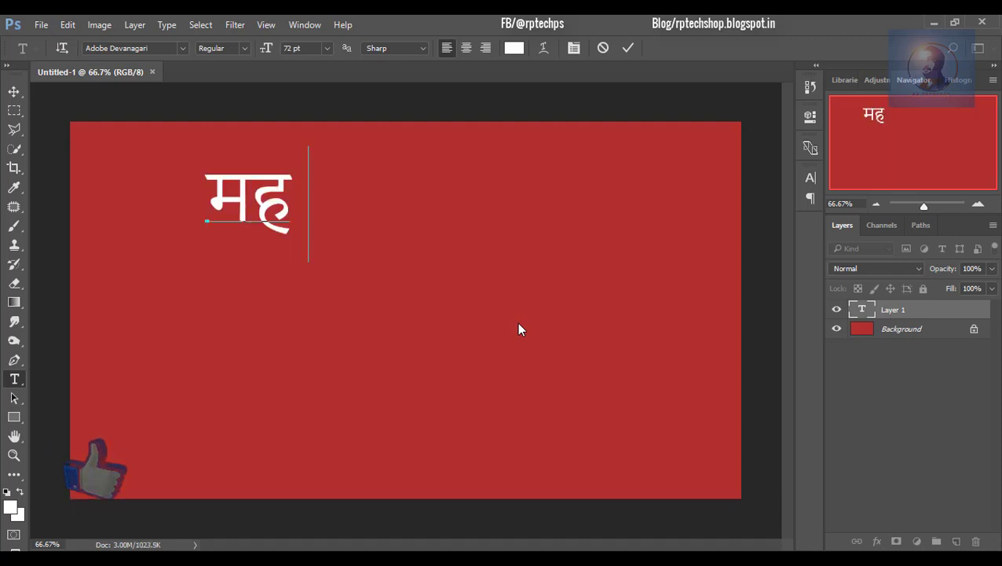
text(ारा्ट्)
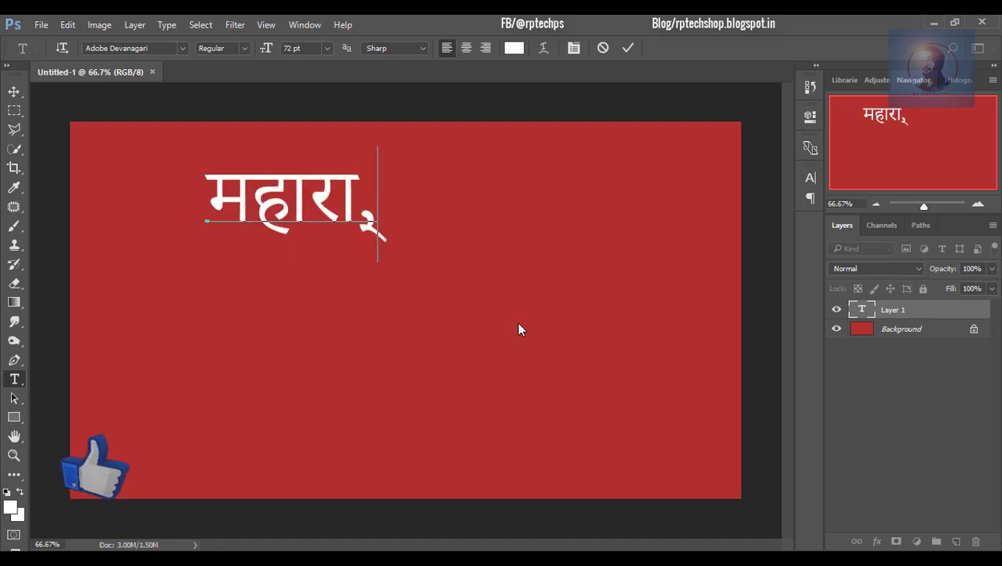
key(BackSpace)
text(ष्ट्र )
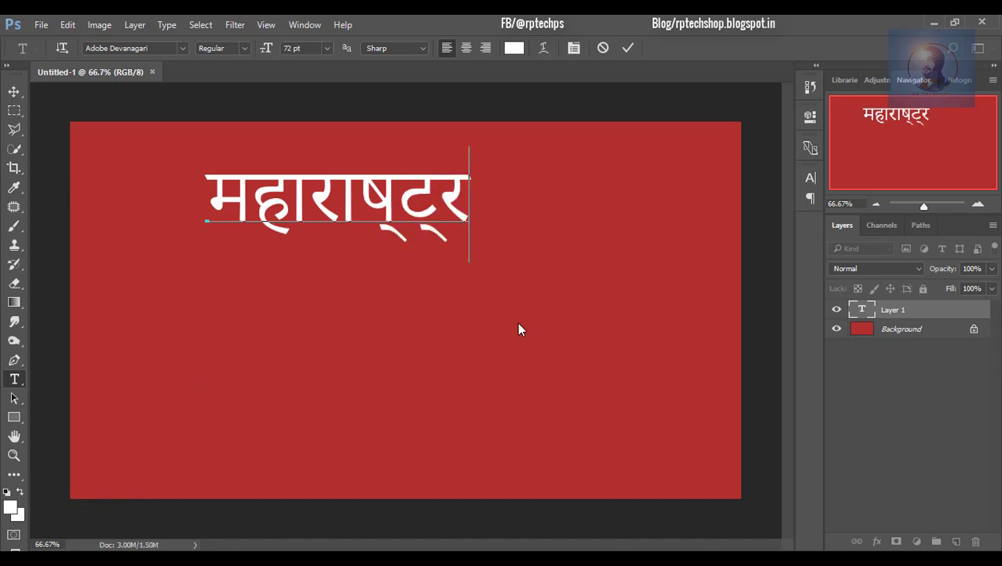
text(प)
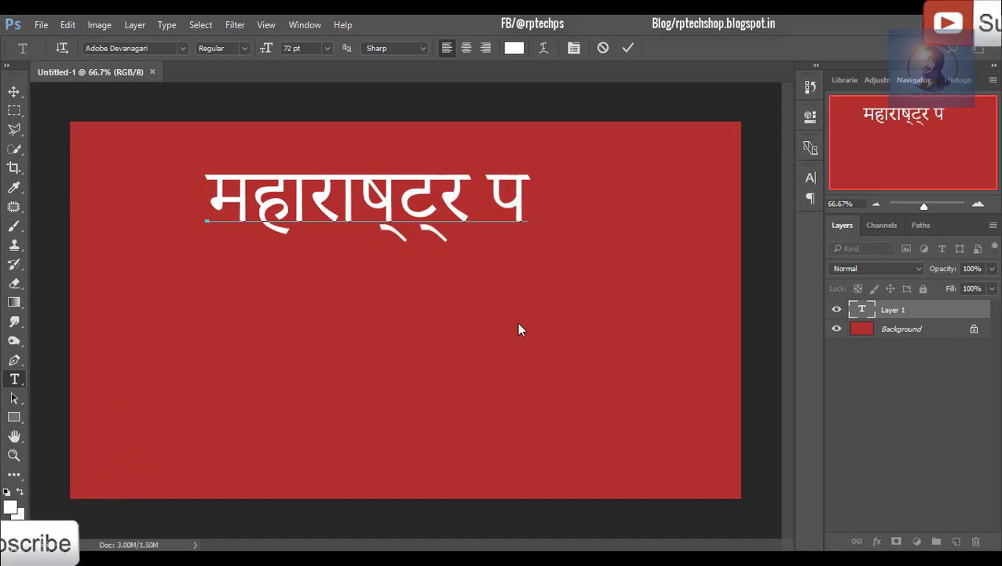
text(्रतषि्ठ)
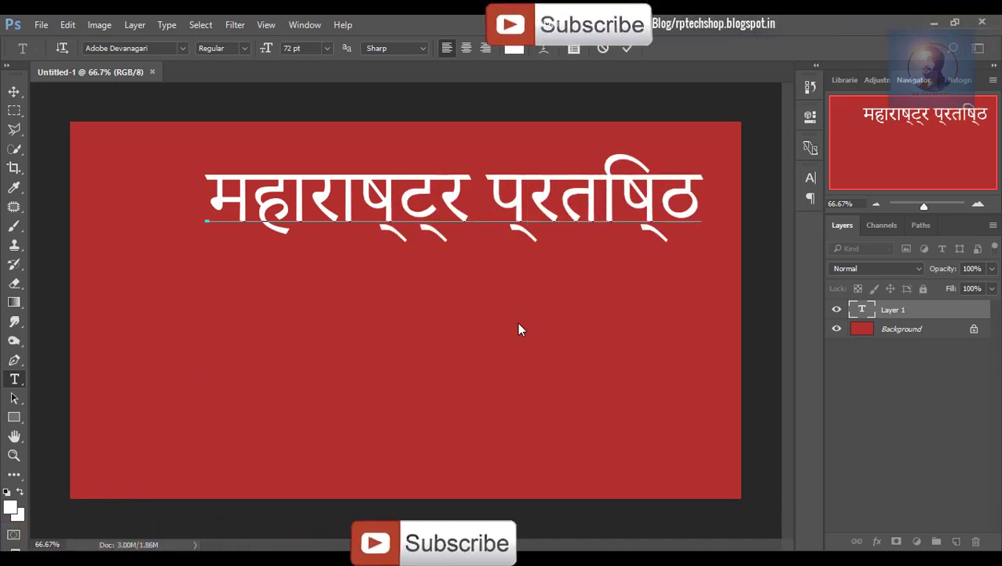
text(ा)
- Add the second line 'भ्रम कृती परमेश्वर' and commit the text layer
key(Return)
text(भ्र)
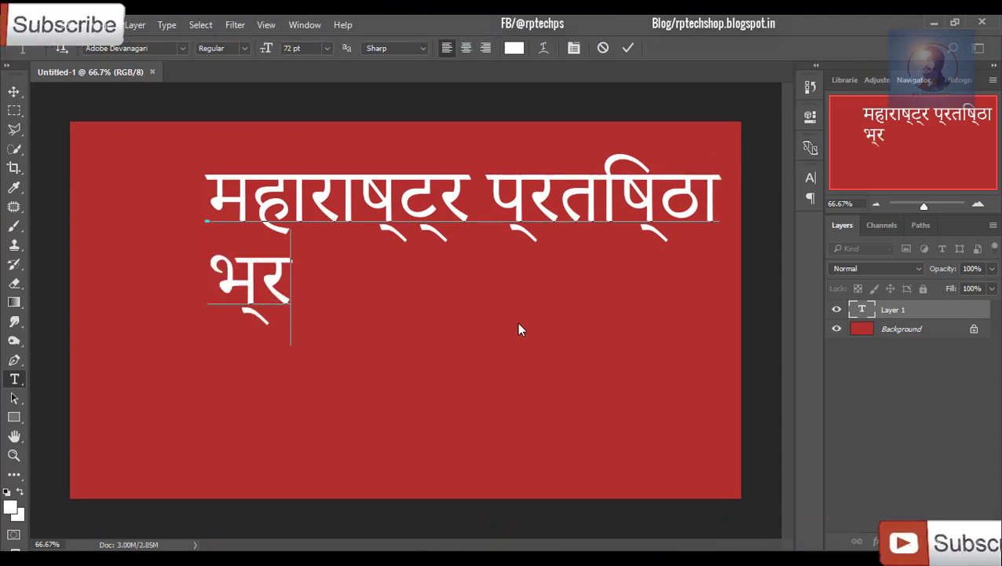
text(म क)
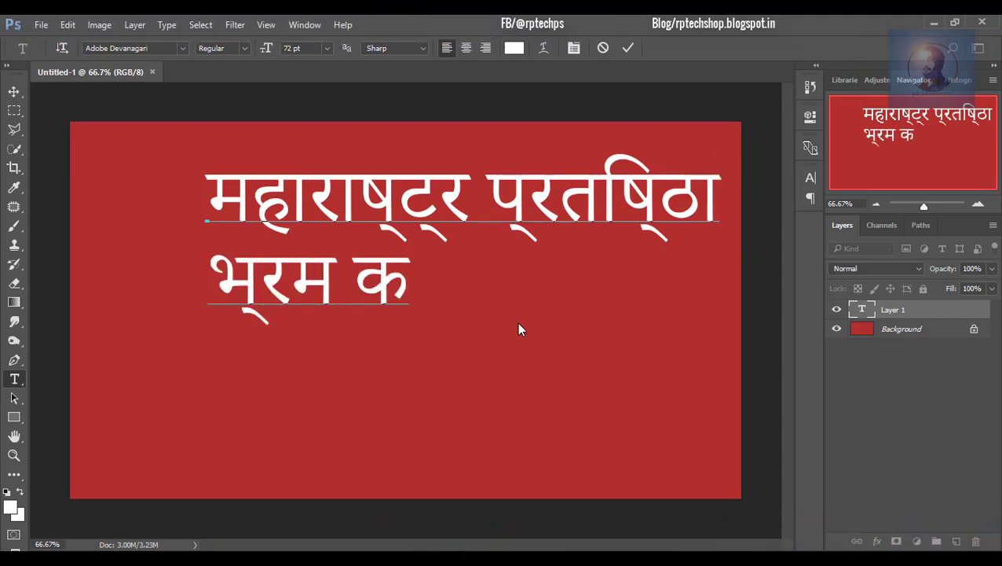
text(ऋ)
key(BackSpace)
text(ृत)
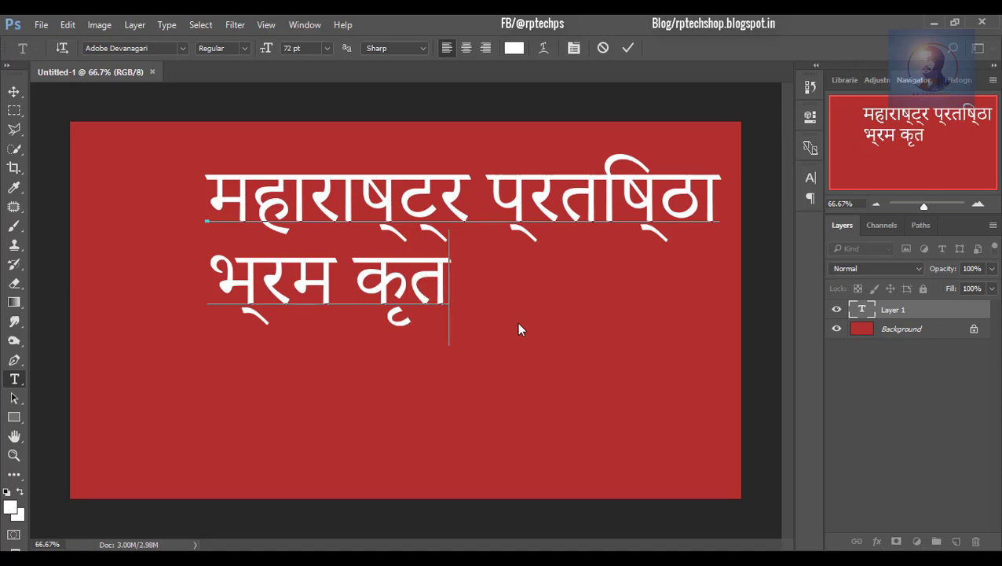
text(ी)
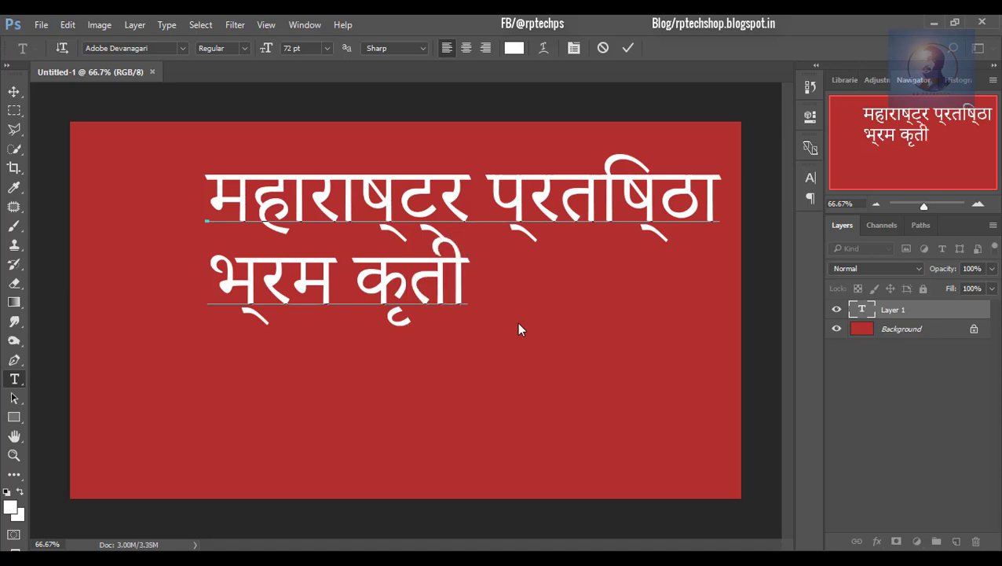
text( परमे)
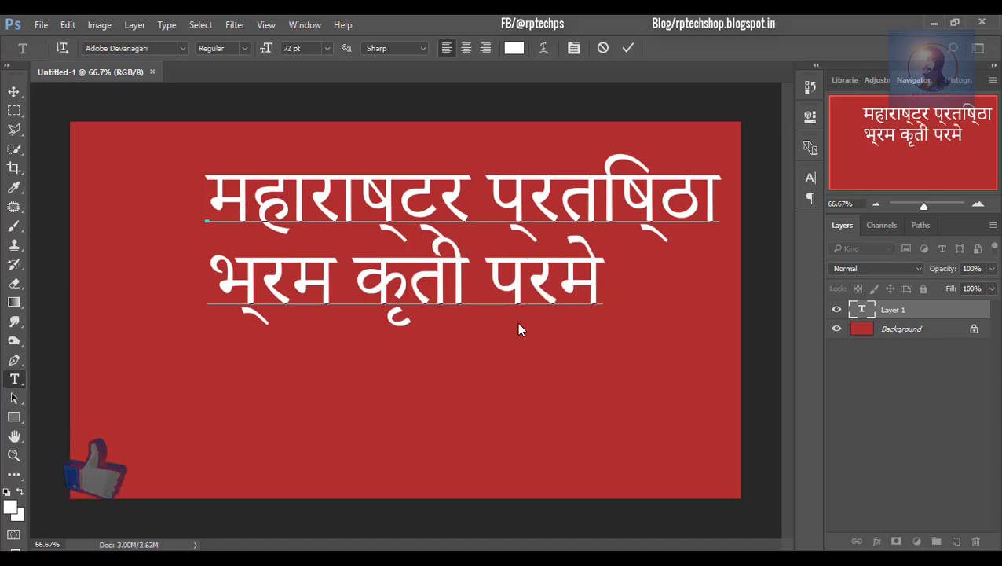
text(श्वर)
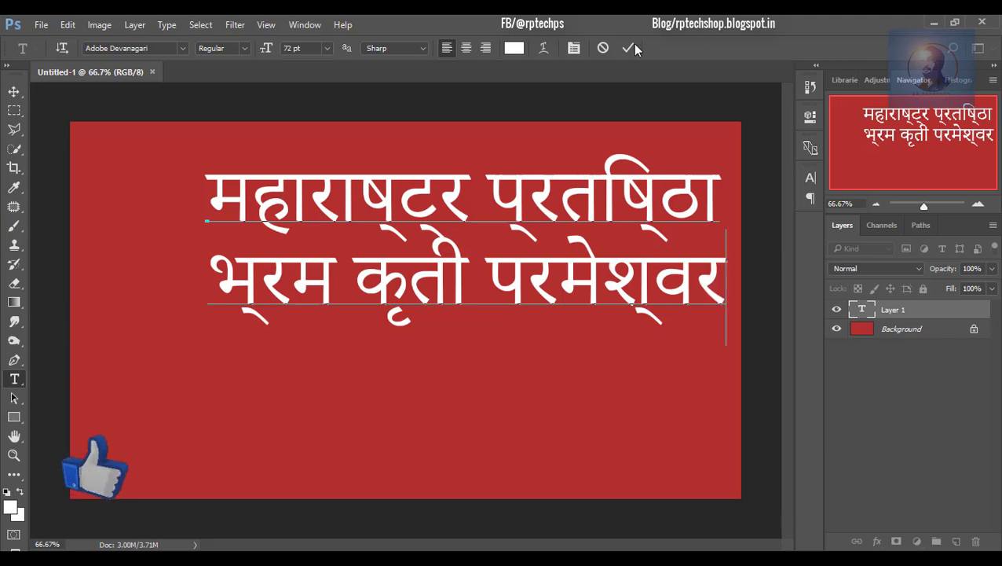
click(628, 48)
- Move the white Marathi text block to the middle of the red canvas
key(v)
drag(342, 251, 443, 321)
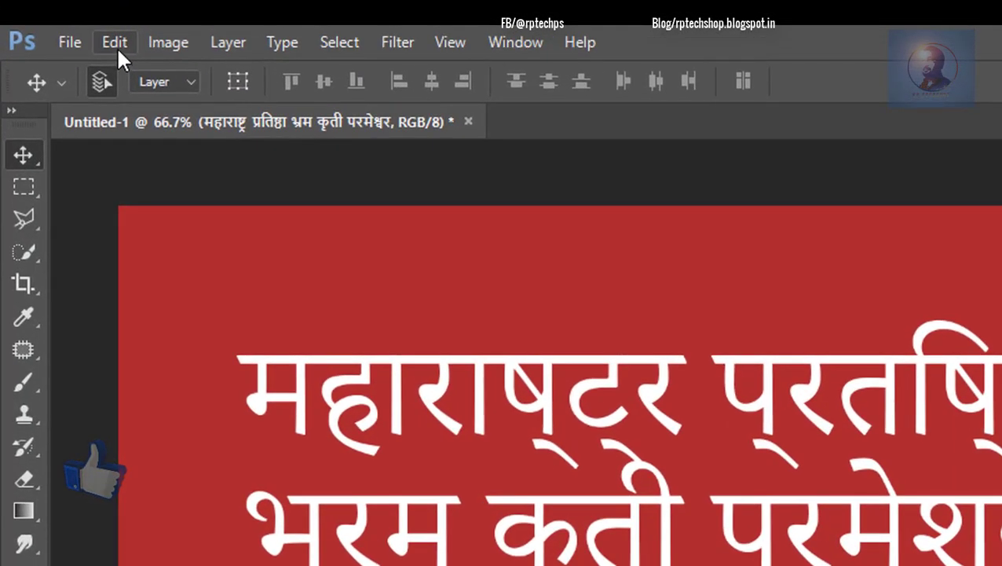
- Switch the Type preferences text engine from East Asian to Middle Eastern and South Asian
click(117, 44)
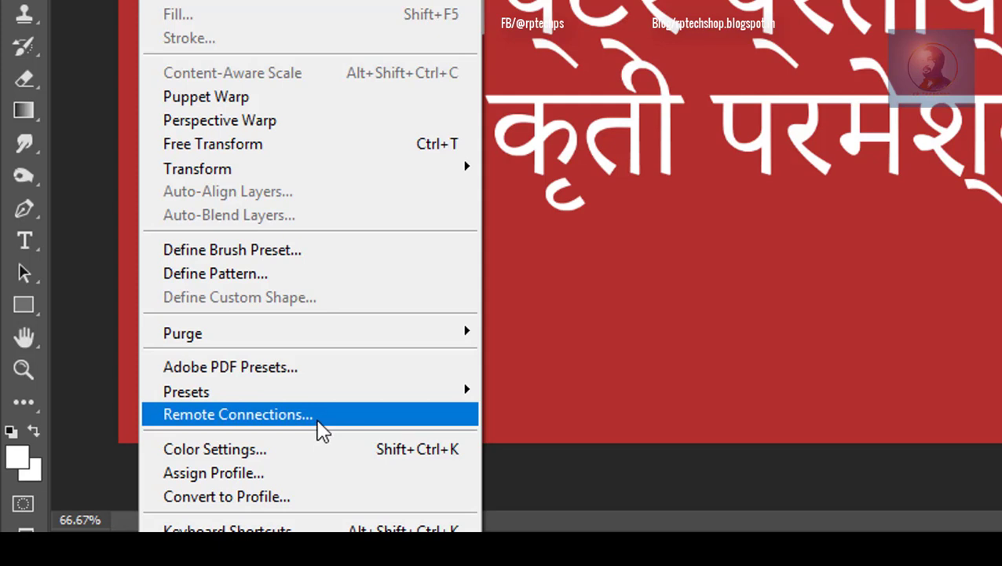
click(276, 416)
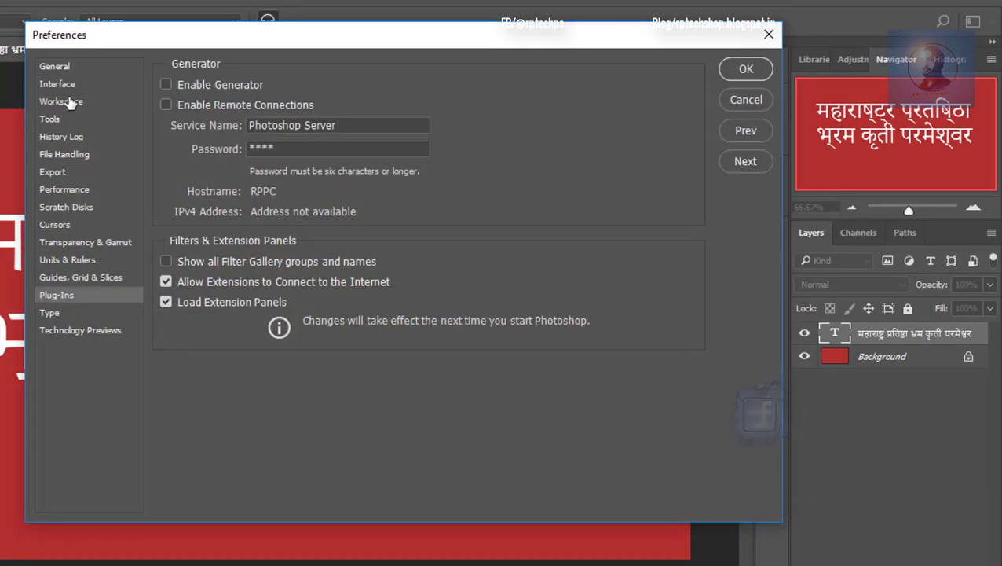
click(51, 314)
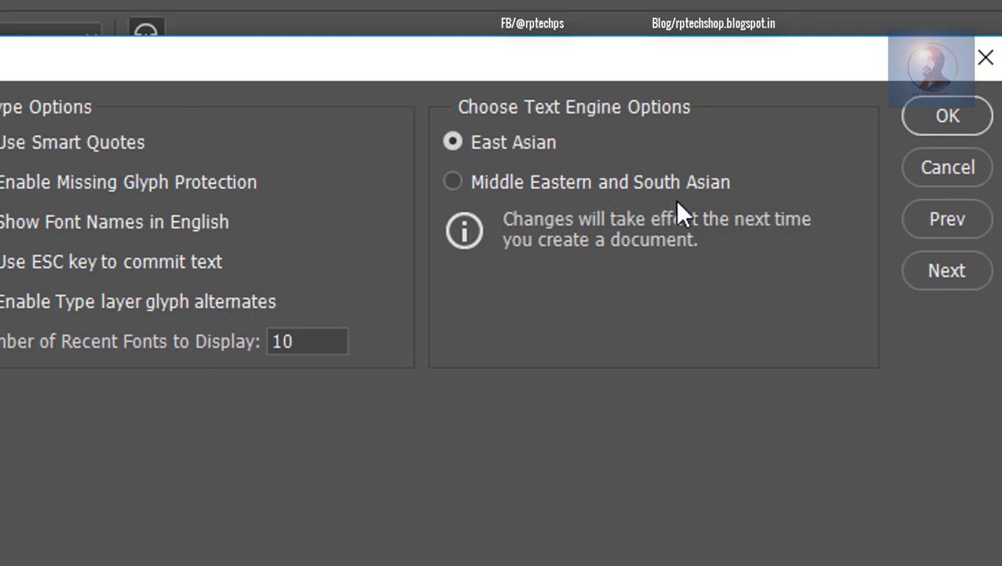
click(483, 184)
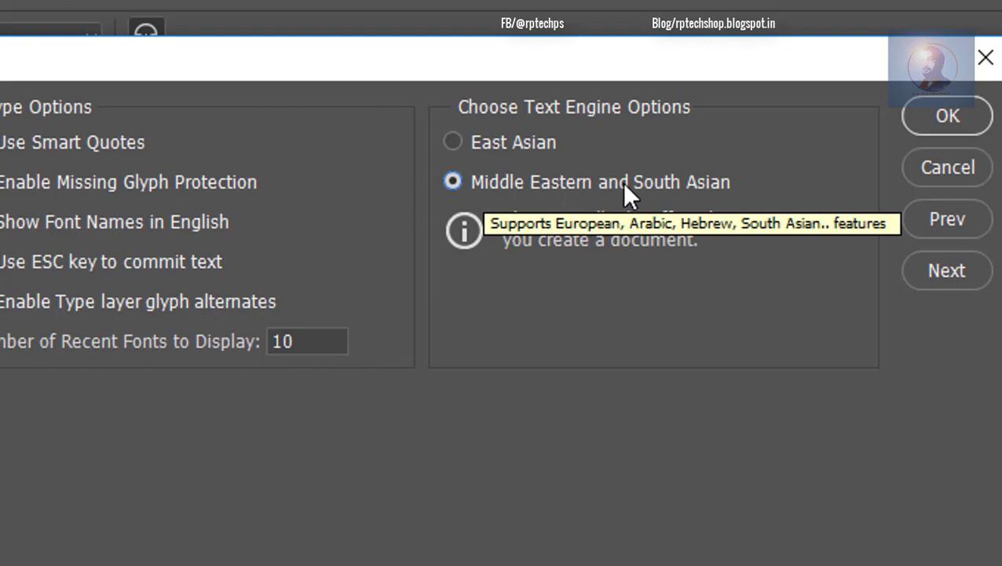
- Confirm the preferences and create a second red 1366 × 768 document, Untitled-2
click(943, 120)
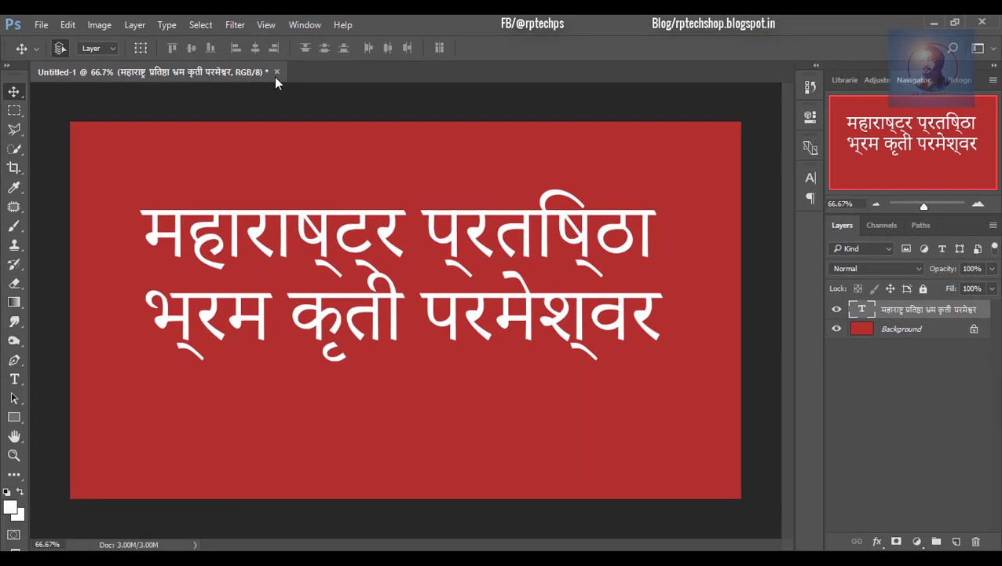
click(41, 24)
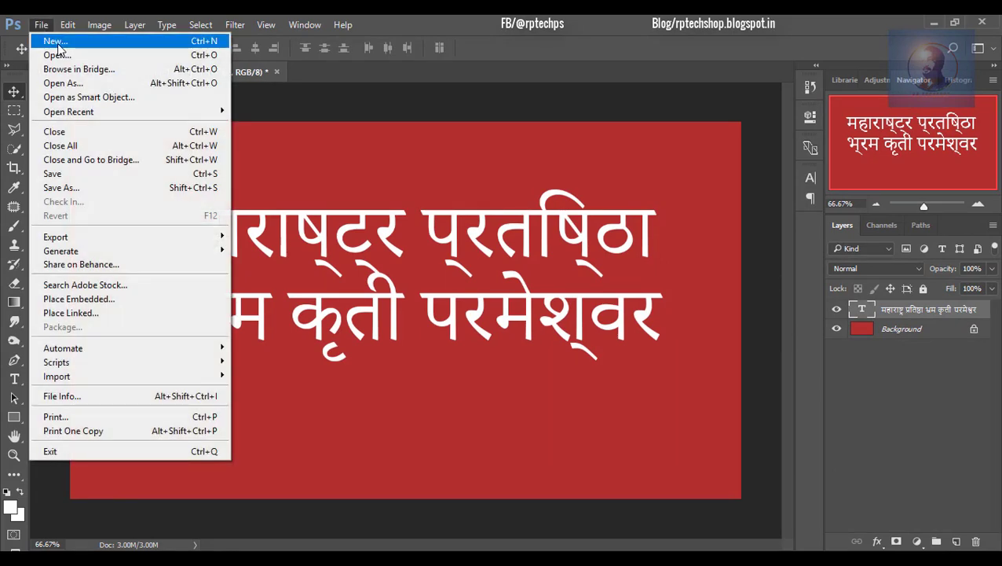
click(55, 42)
click(658, 133)
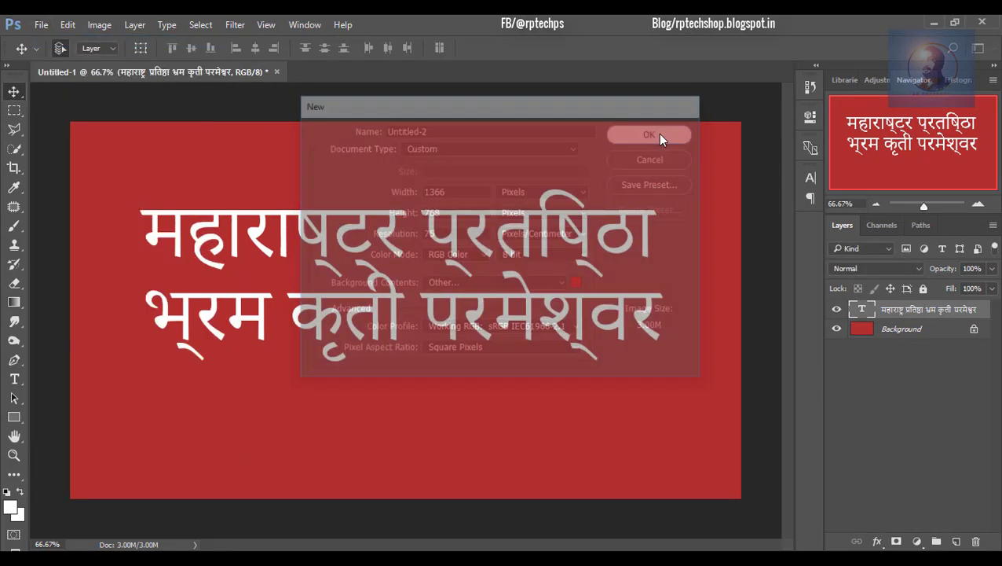
- Add an empty text layer to Untitled-2, finish Untitled-1's text edit, and return to Untitled-2
click(15, 379)
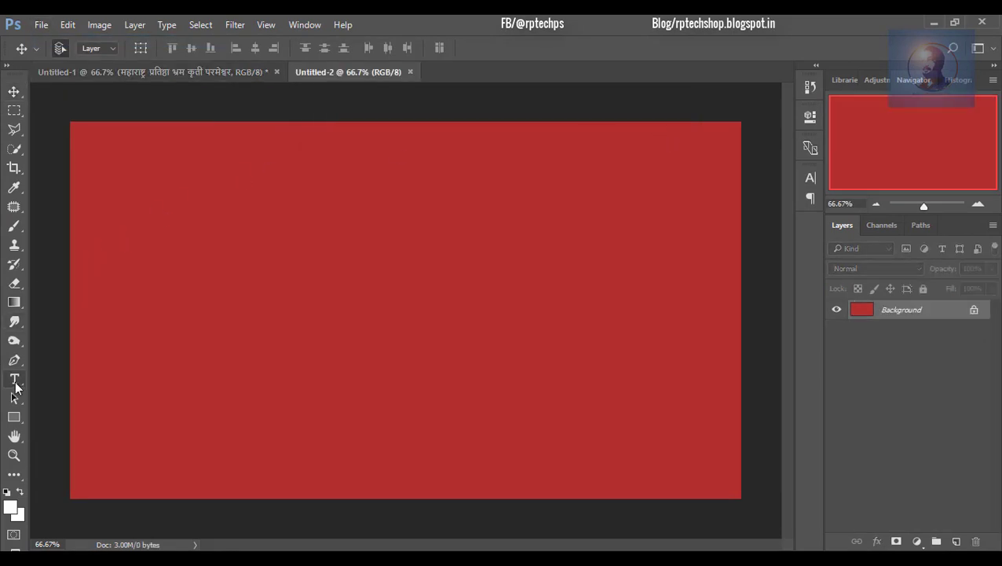
click(180, 232)
key(ctrl+Tab)
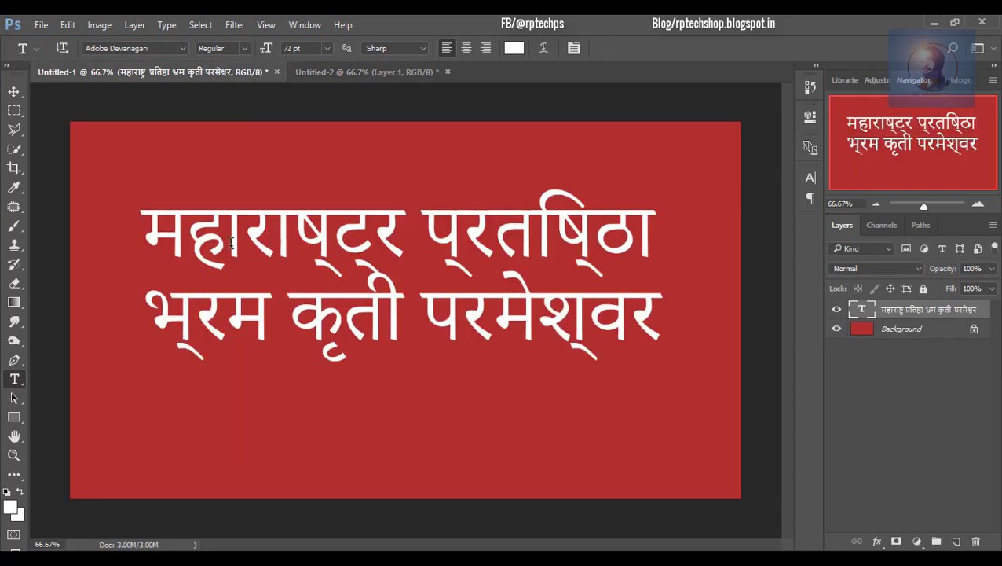
drag(682, 236, 198, 255)
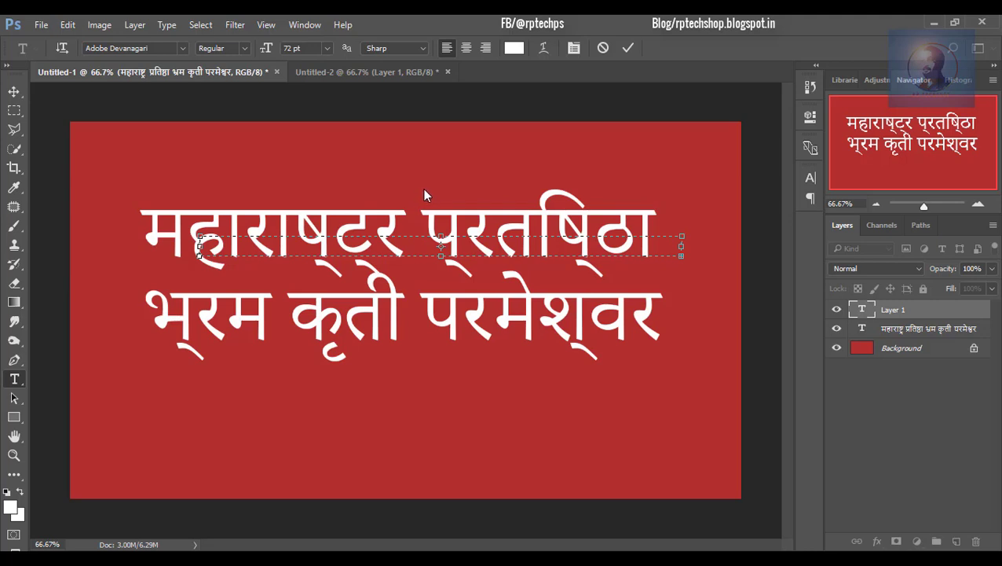
click(14, 91)
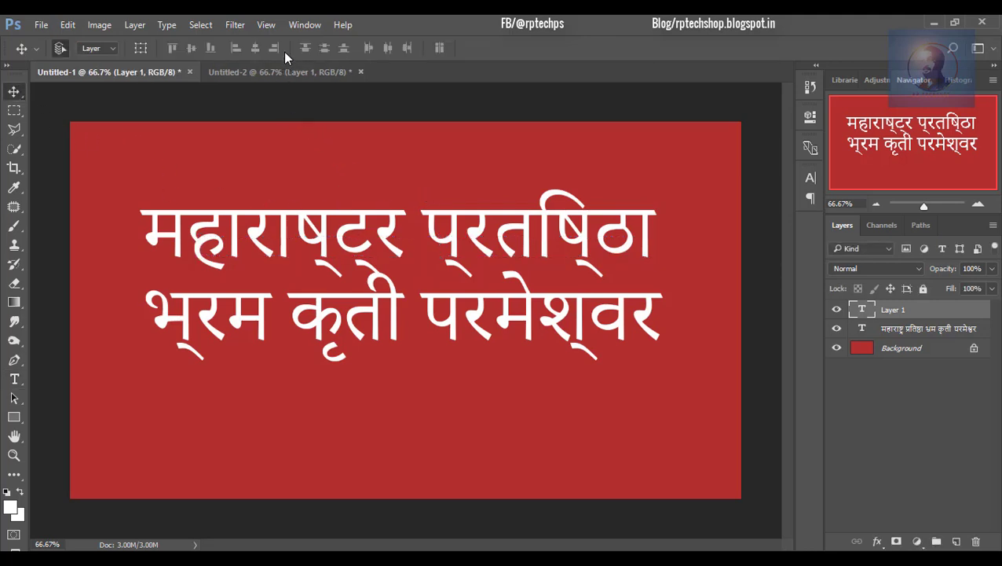
click(287, 73)
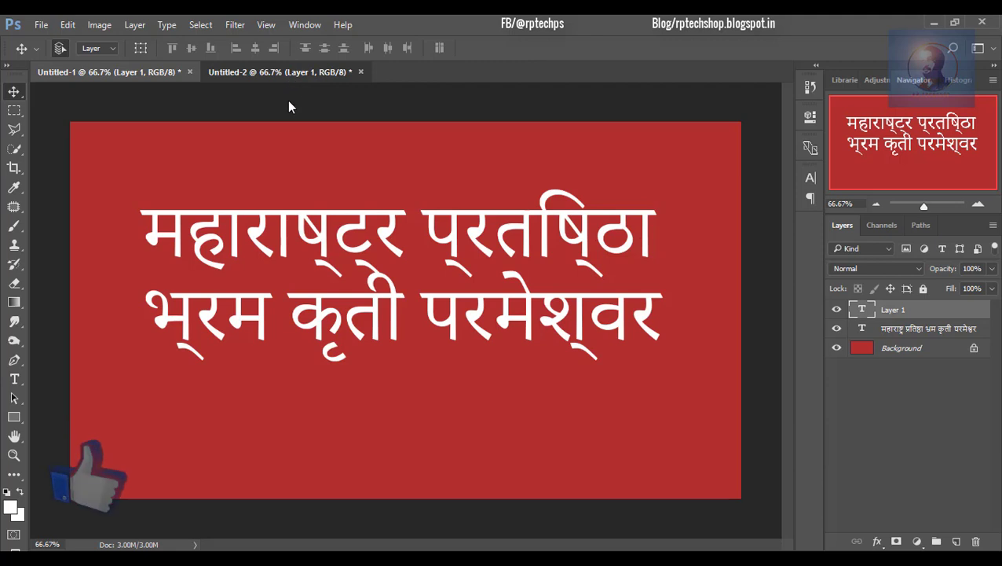
- Type 'महाराष्ट्र प्रतिष्ठा' and 'भ्रम कृती परमेश्वर' on Untitled-2, fixing typos, and commit it
click(14, 379)
click(231, 234)
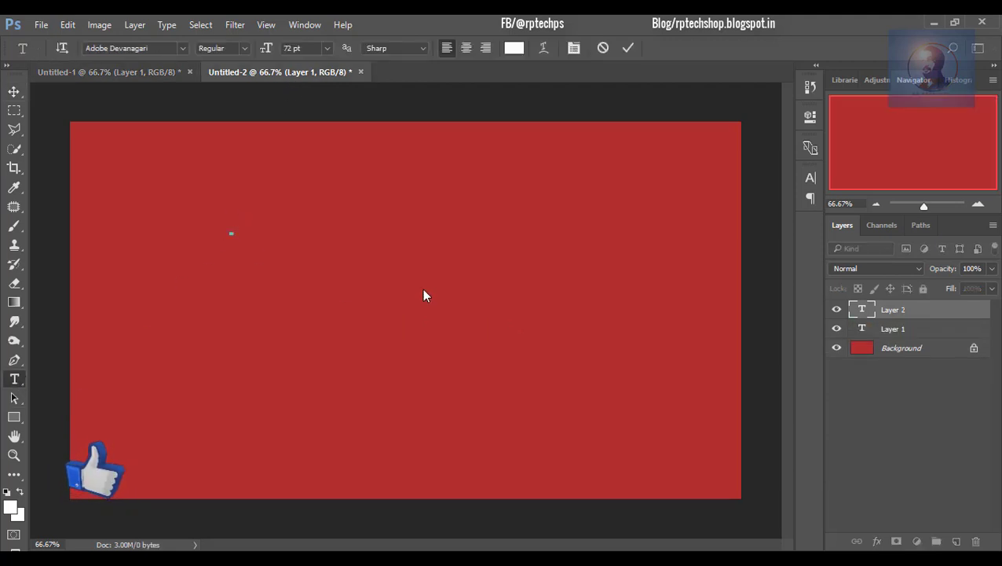
text(महारा)
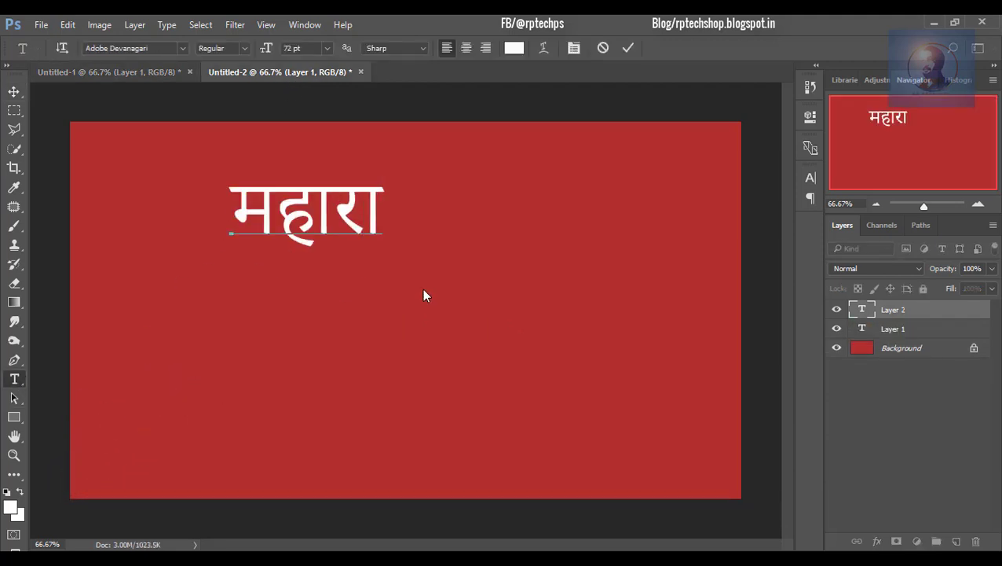
text(ष्ट्र)
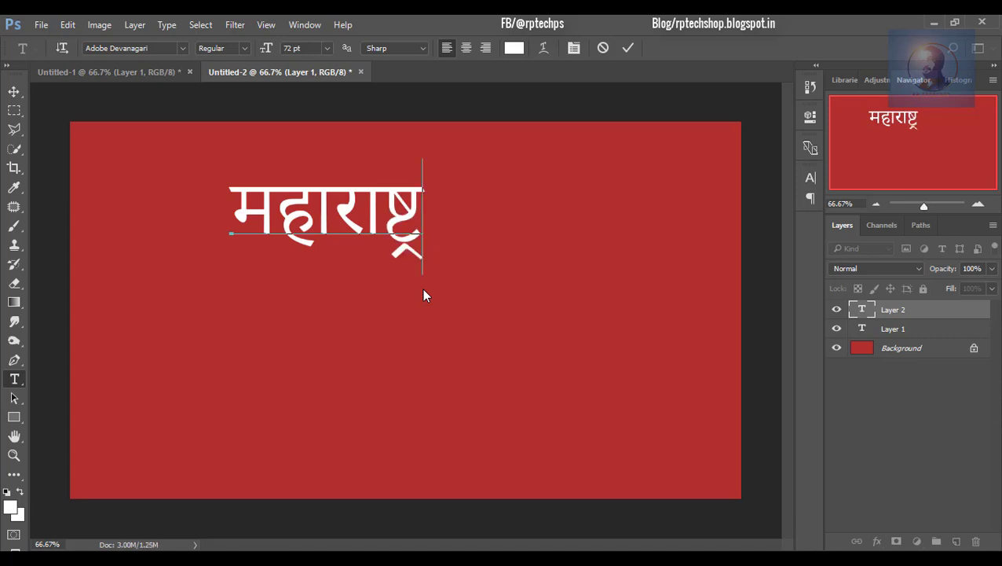
text( पर)
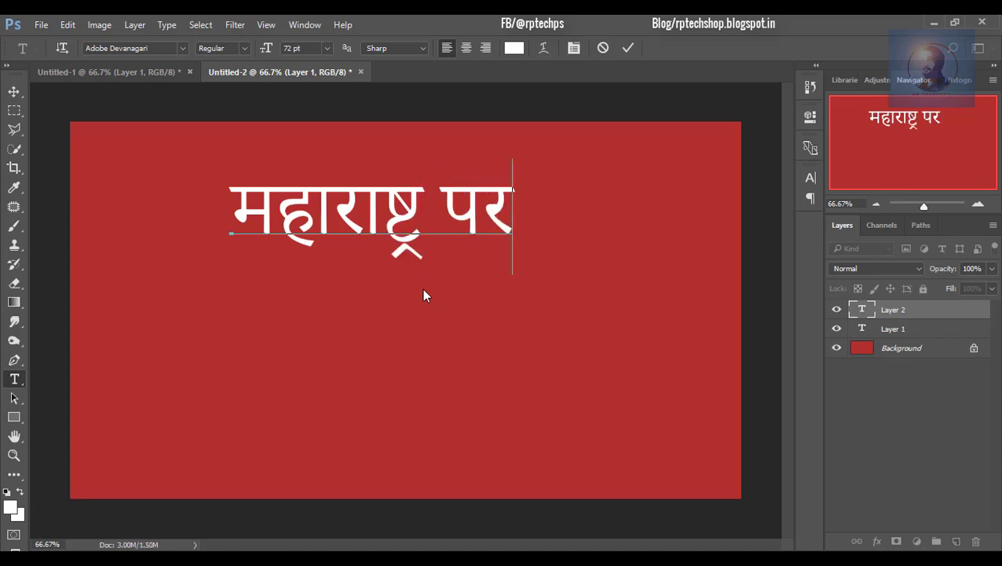
text(्)
key(BackSpace)
key(BackSpace)
text(्)
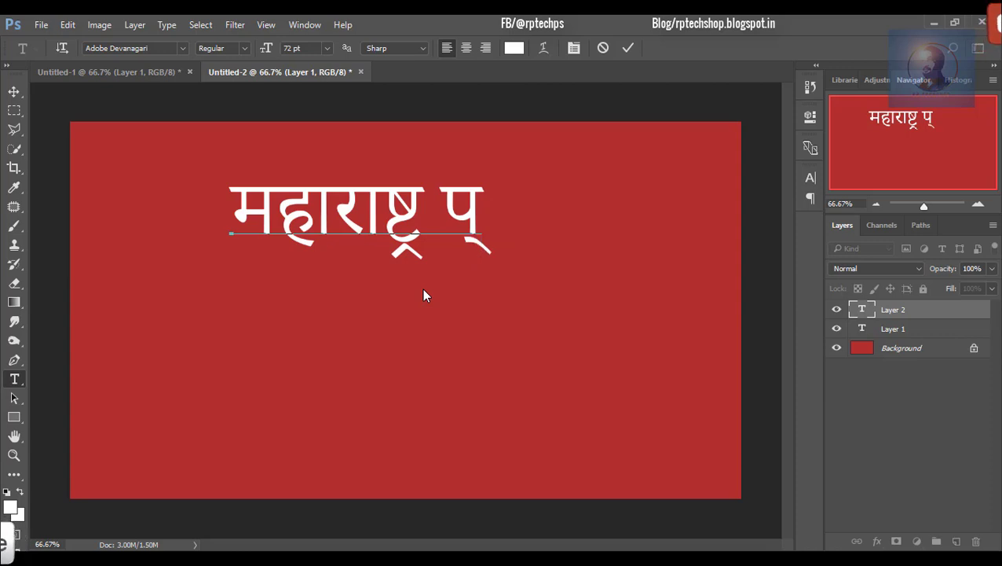
text(रति)
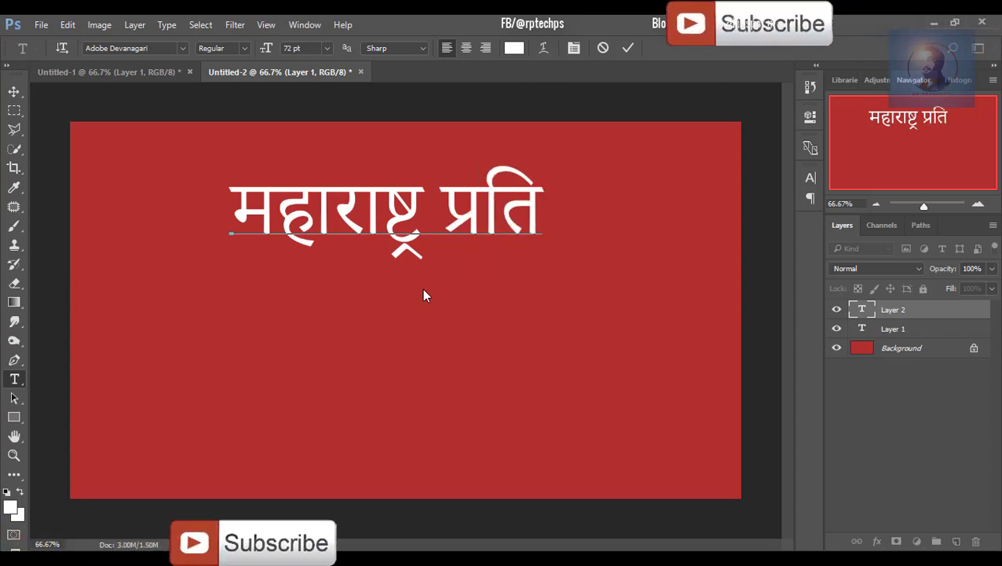
text(ष्ठ)
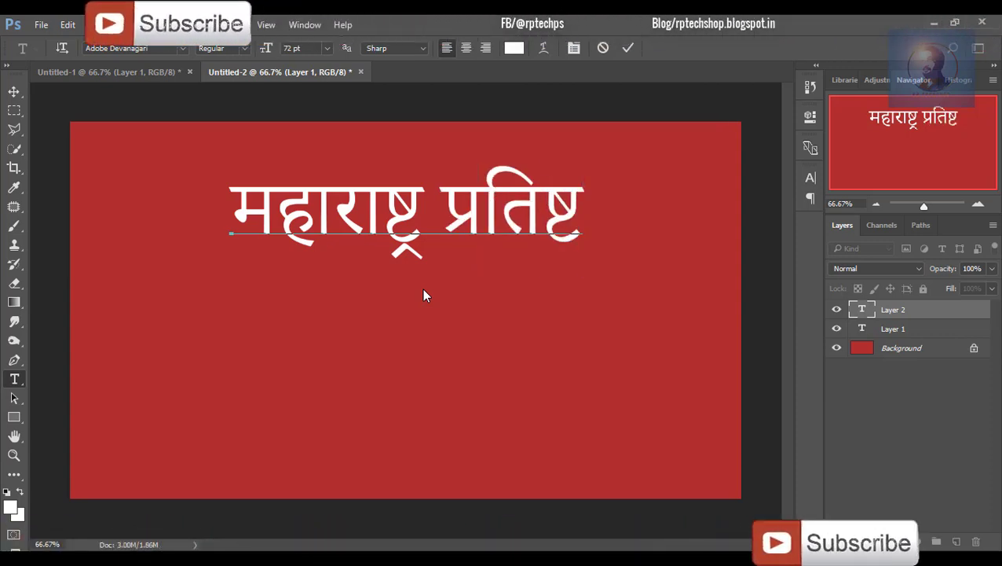
key(BackSpace)
text(ठा)
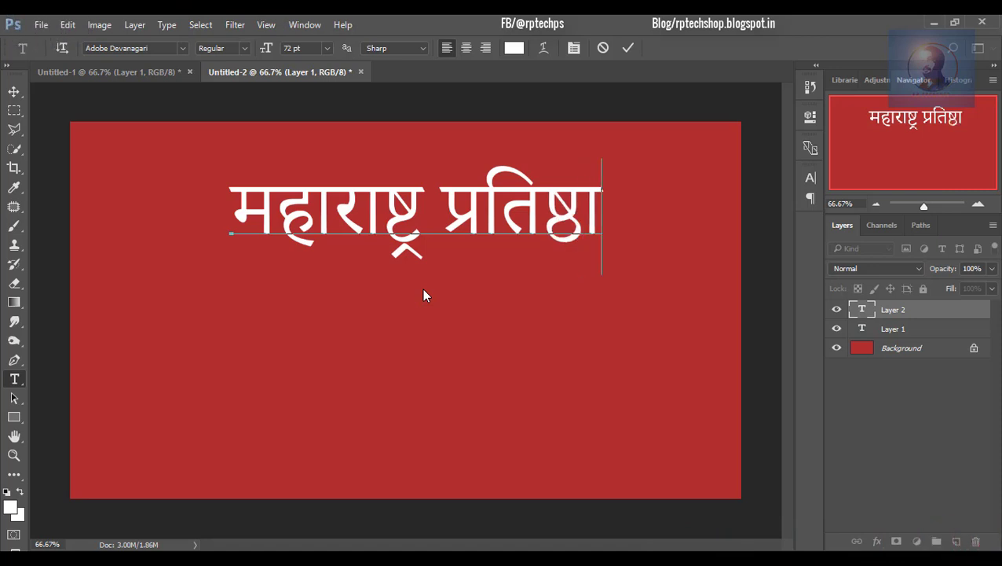
text(भ)
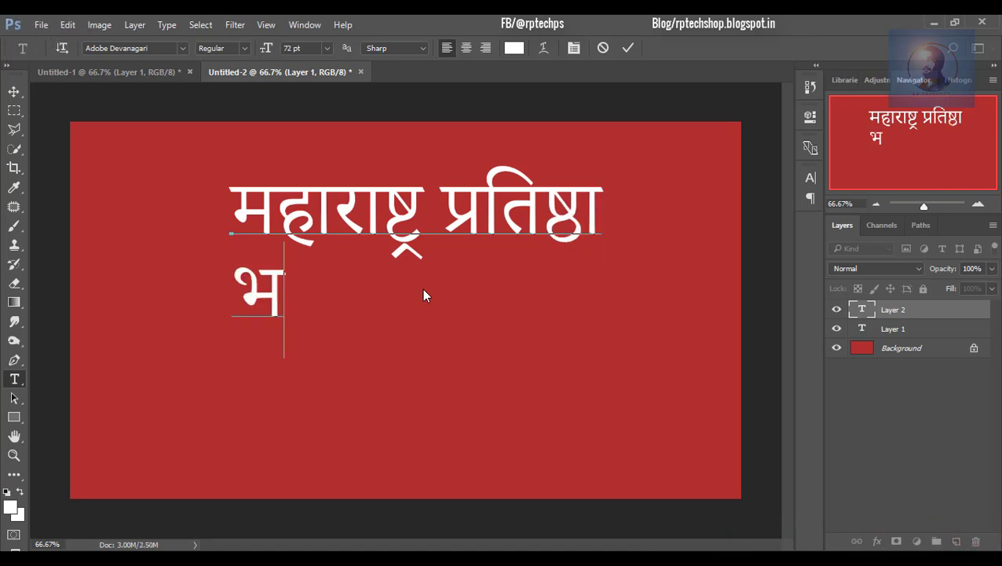
text(्रम)
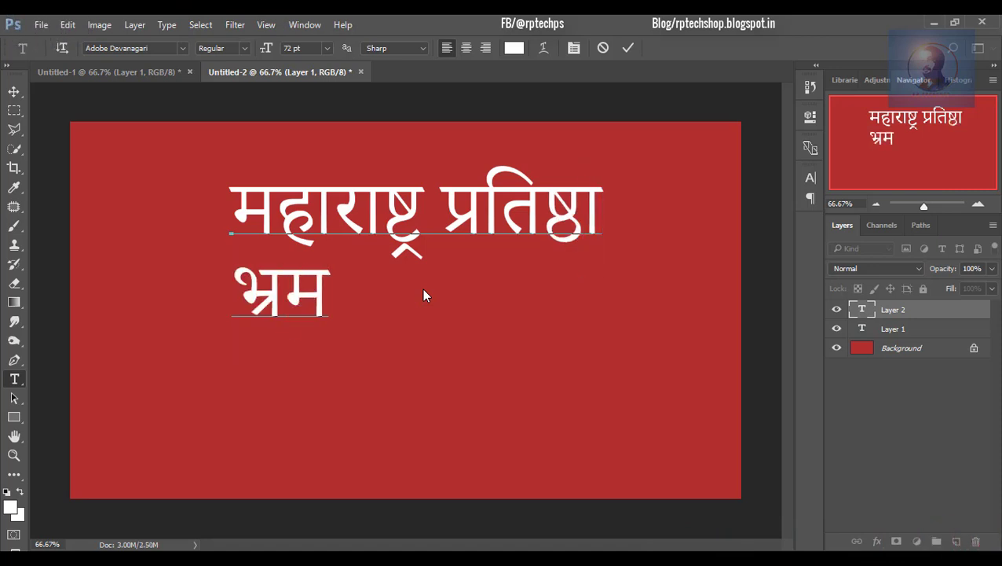
text( क-)
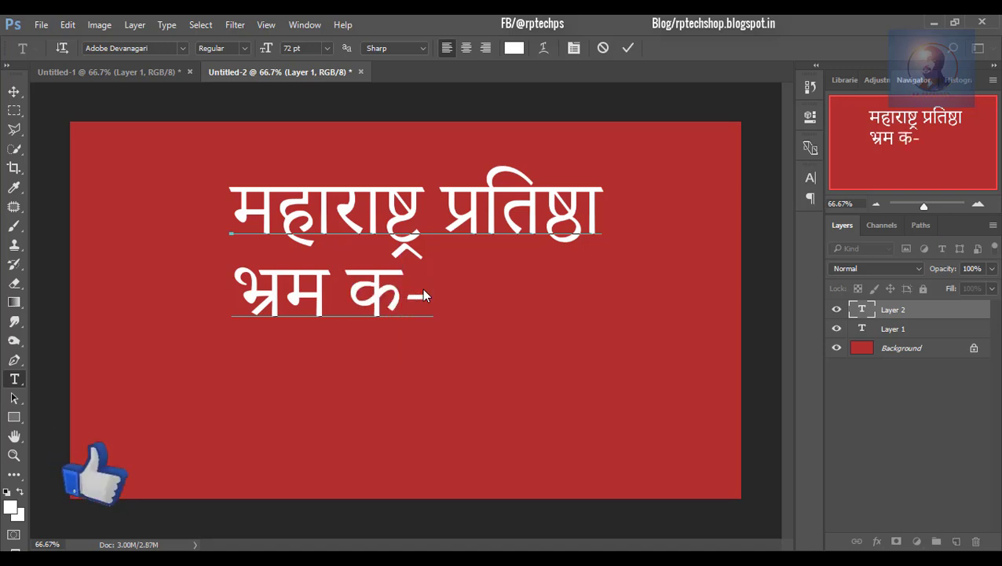
key(BackSpace)
text(ृत)
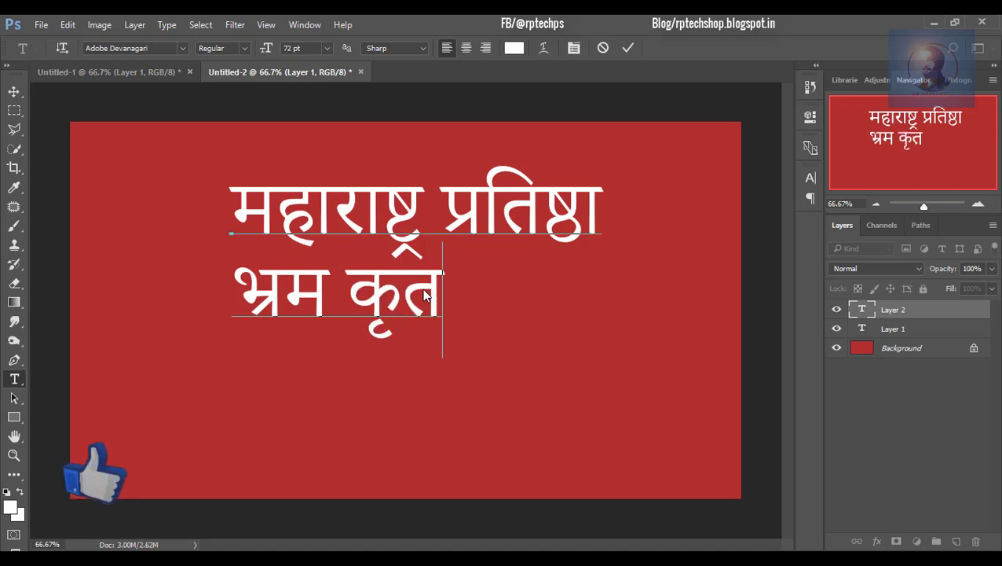
text(ी)
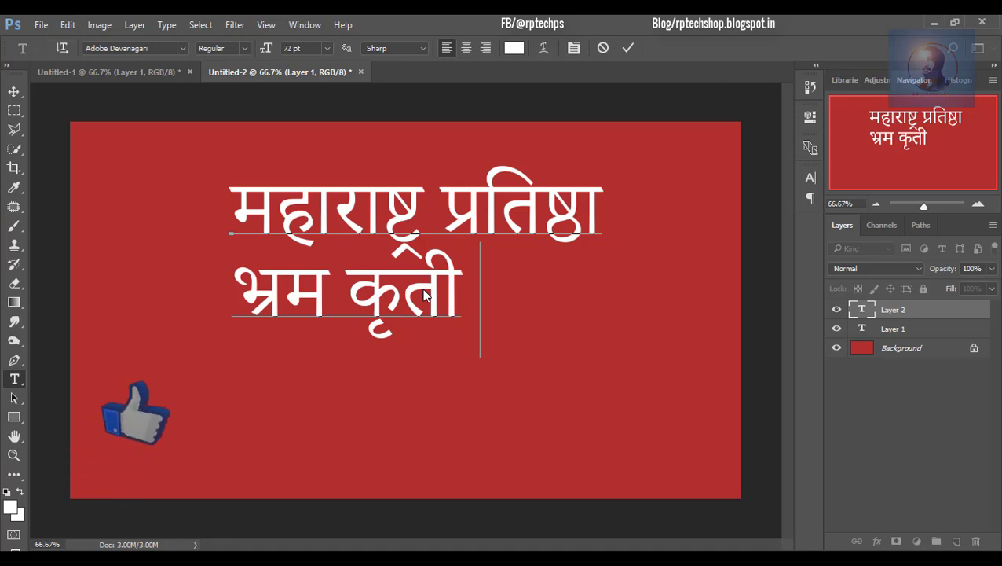
text( परमो)
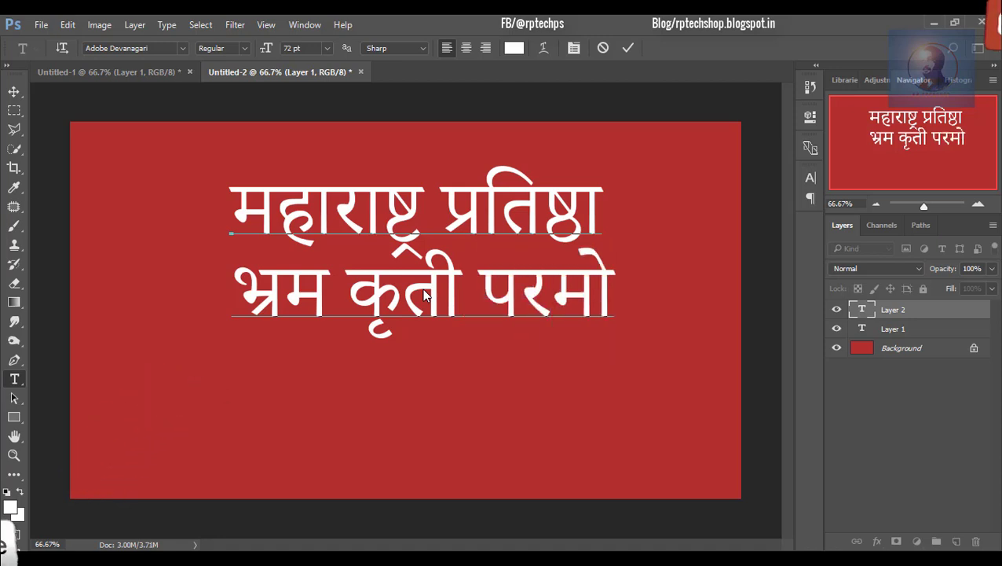
key(BackSpace)
text(ेस)
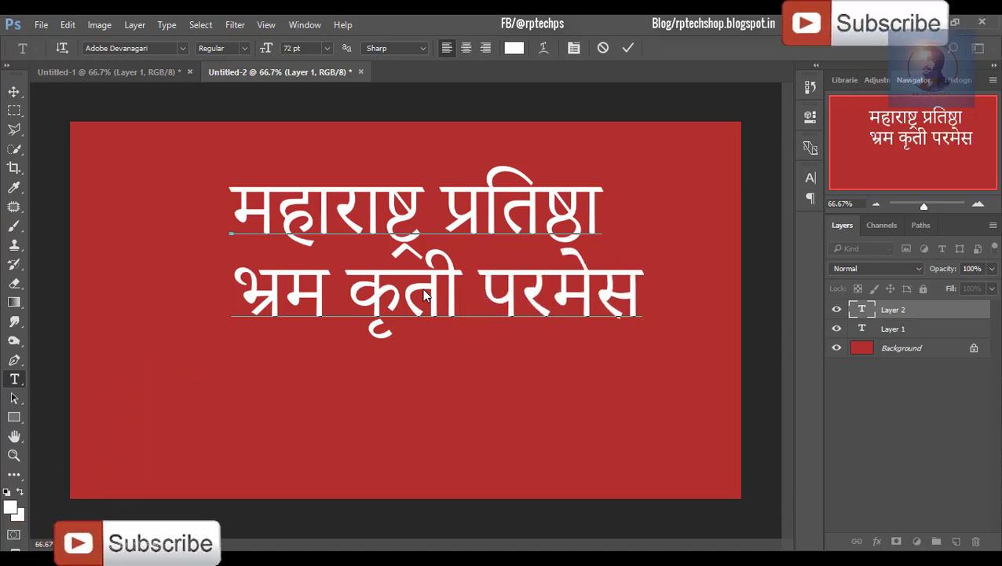
key(BackSpace)
text(श्वर)
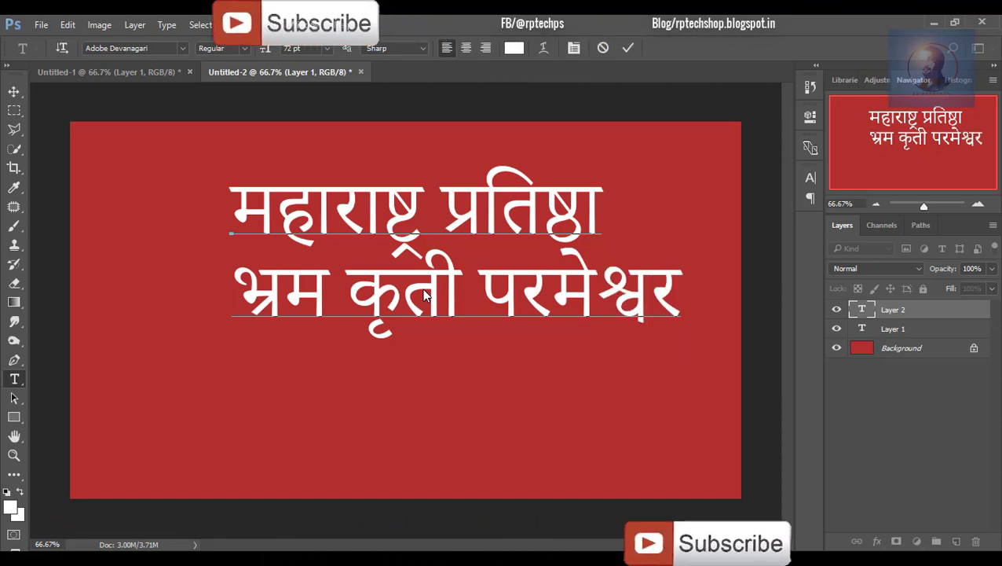
click(628, 47)
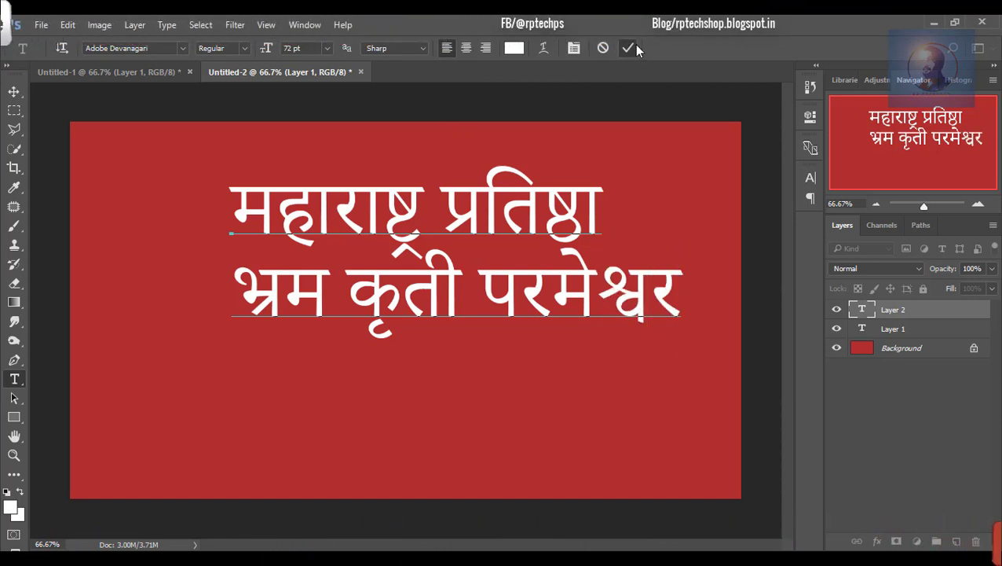
- Copy Untitled-1's broken text layer into Untitled-2, placing it above the correctly joined text
click(19, 95)
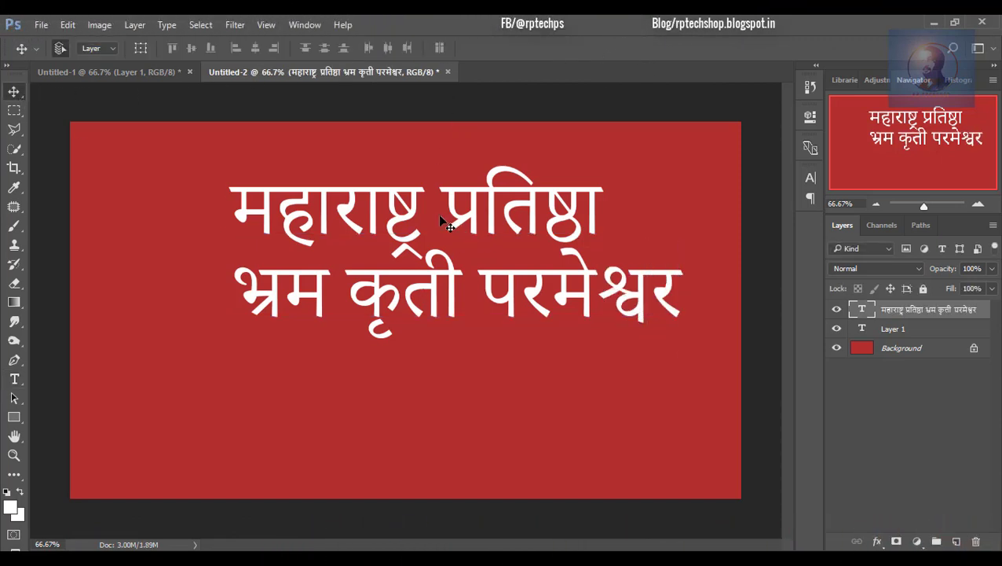
drag(531, 214, 488, 297)
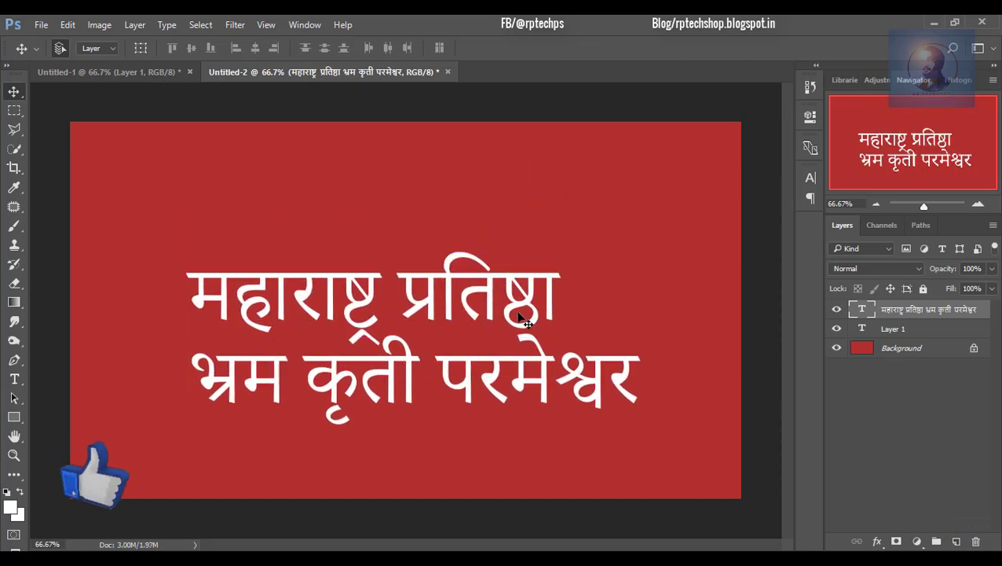
click(126, 68)
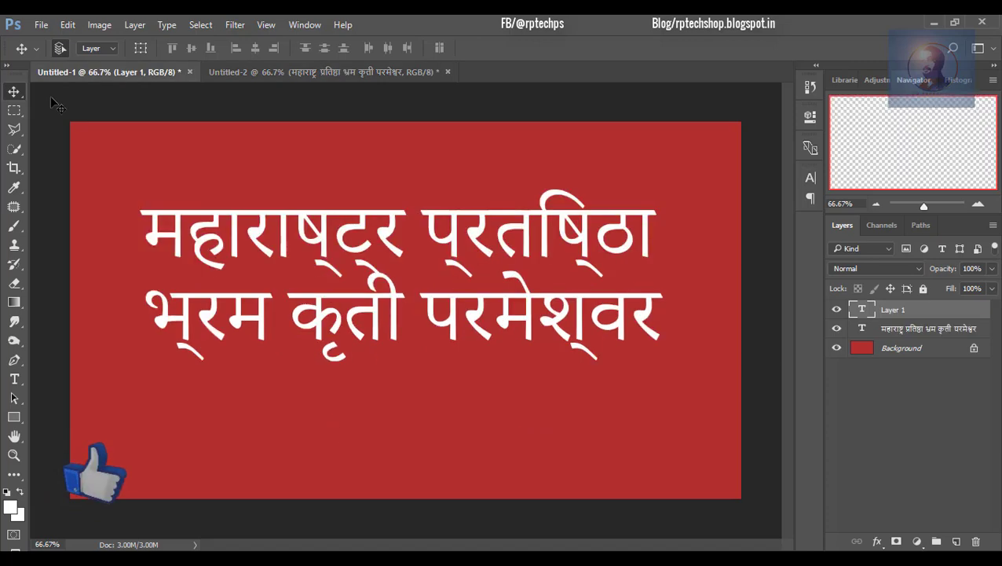
drag(263, 232, 338, 181)
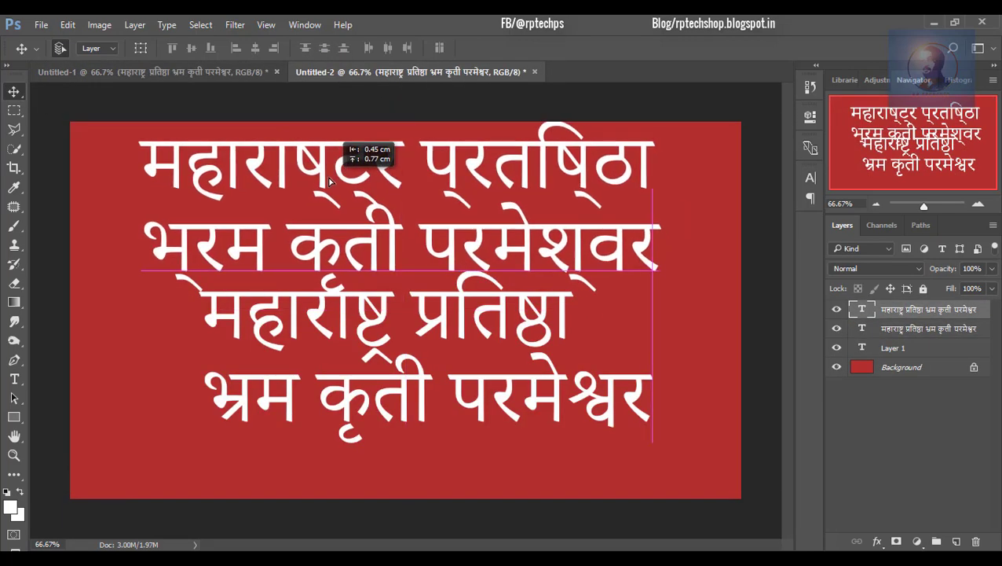
mouse_move(331, 325)
mouse_down()
mouse_move(342, 340)
mouse_move(332, 356)
mouse_up()
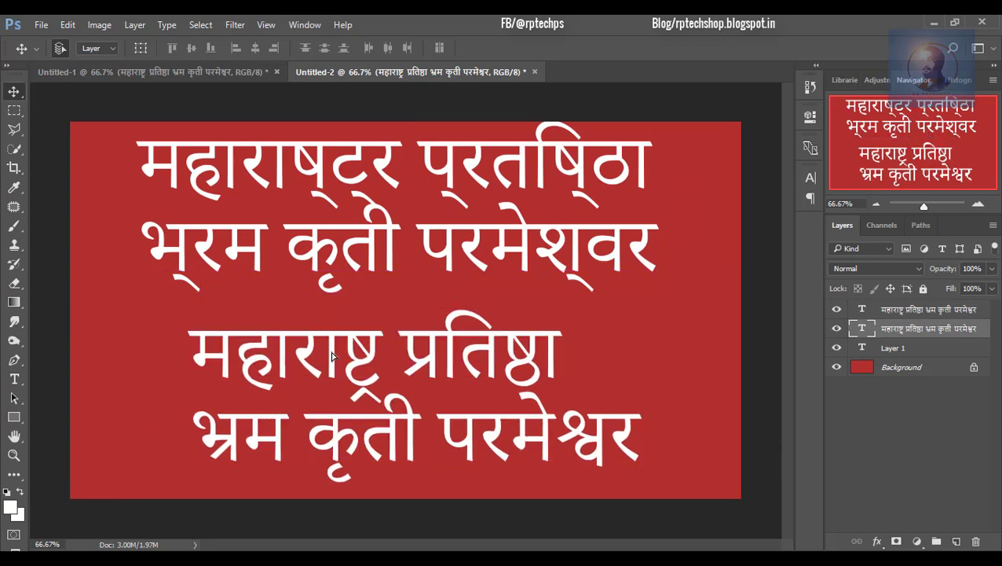